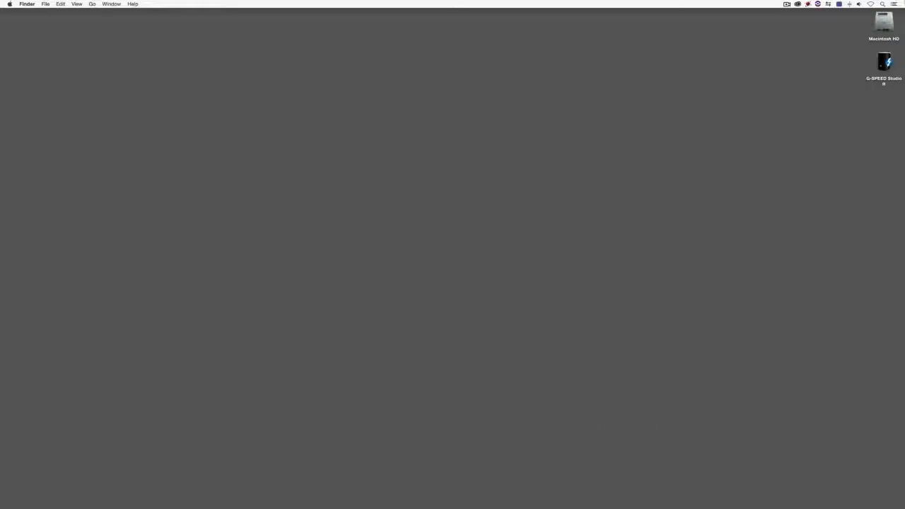
- Switch to Chrome and look through the plug-in list on Avid's AMA – Avid Media Access page
key("super+Tab")
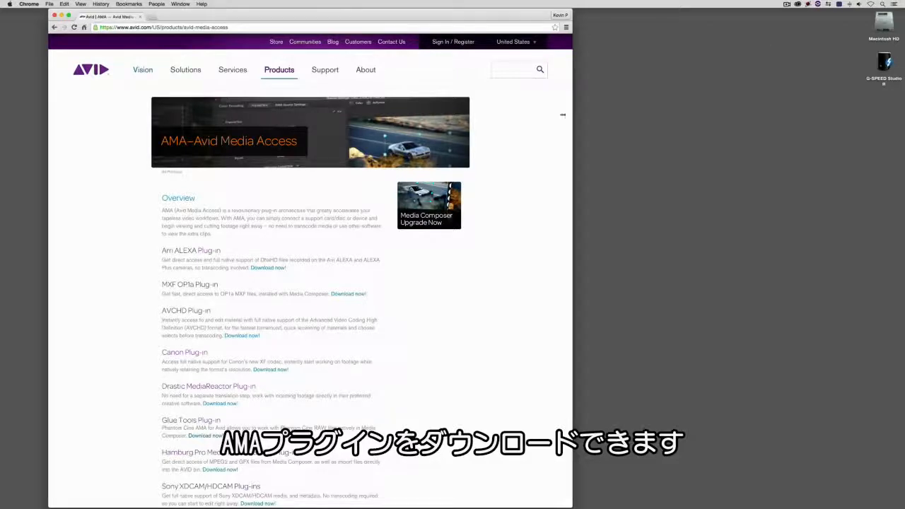
scroll(525, 149, "down", 10)
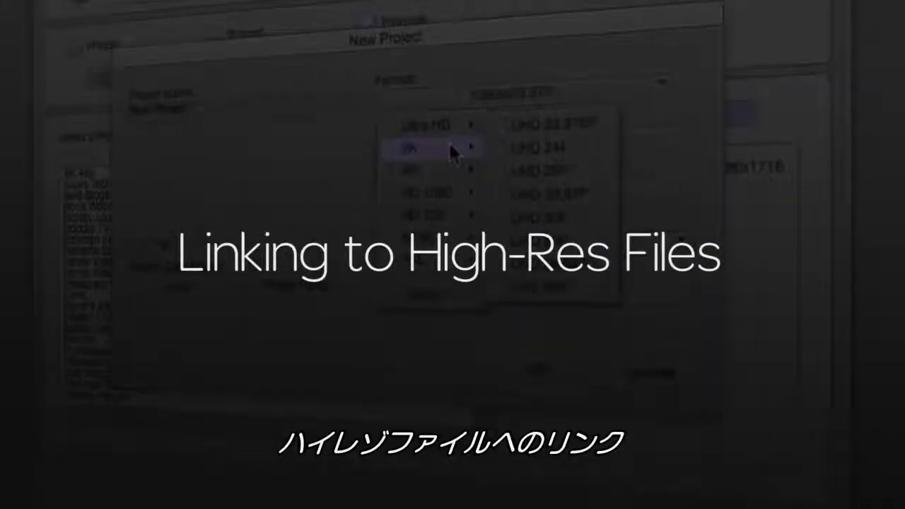
- Locate the Link entry in Media Composer's project settings list and return to the project's bin list
mouse_move(443, 172)
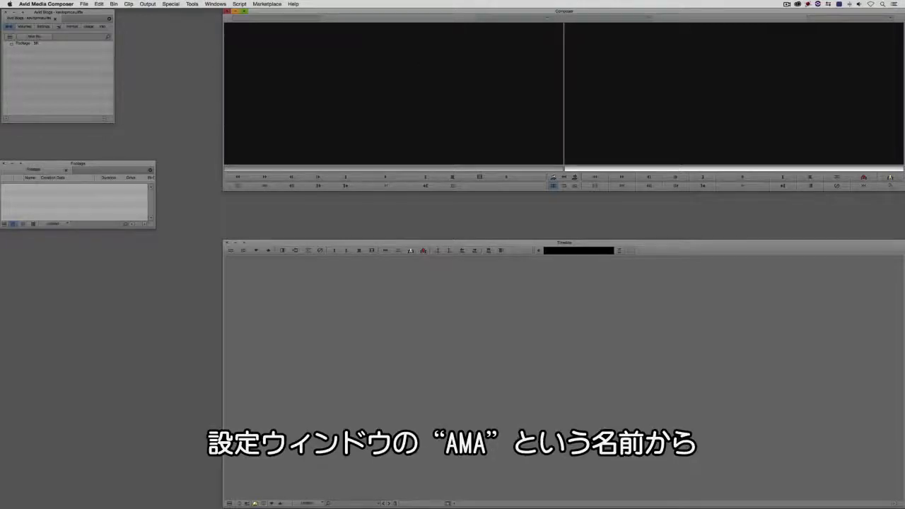
left_click(43, 26)
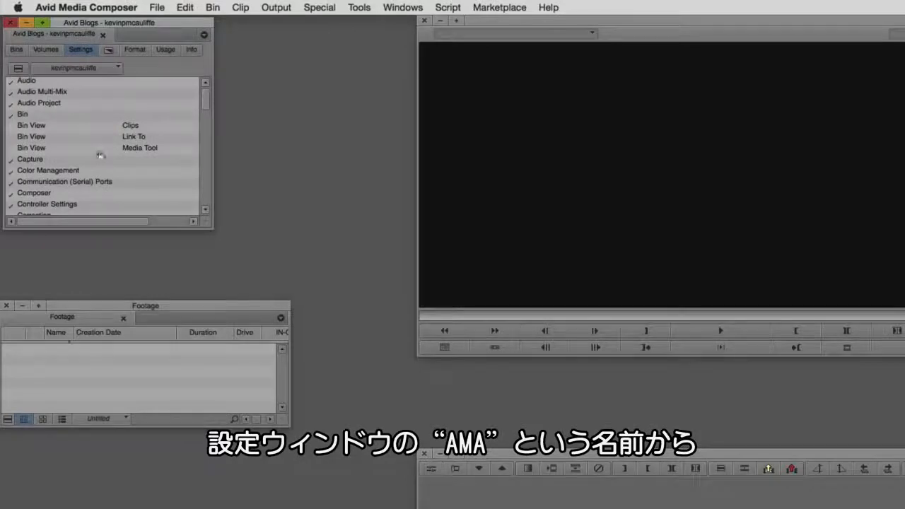
scroll(91, 139, "down", 8)
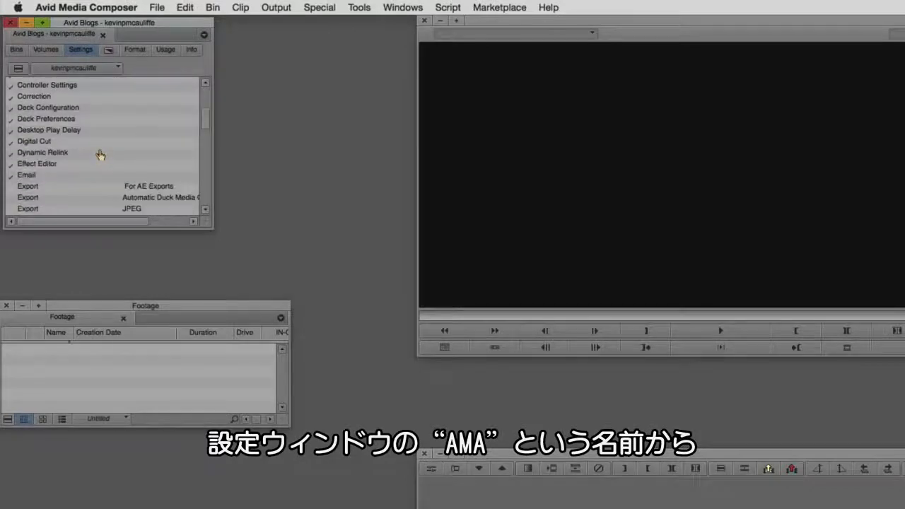
scroll(100, 155, "down", 5)
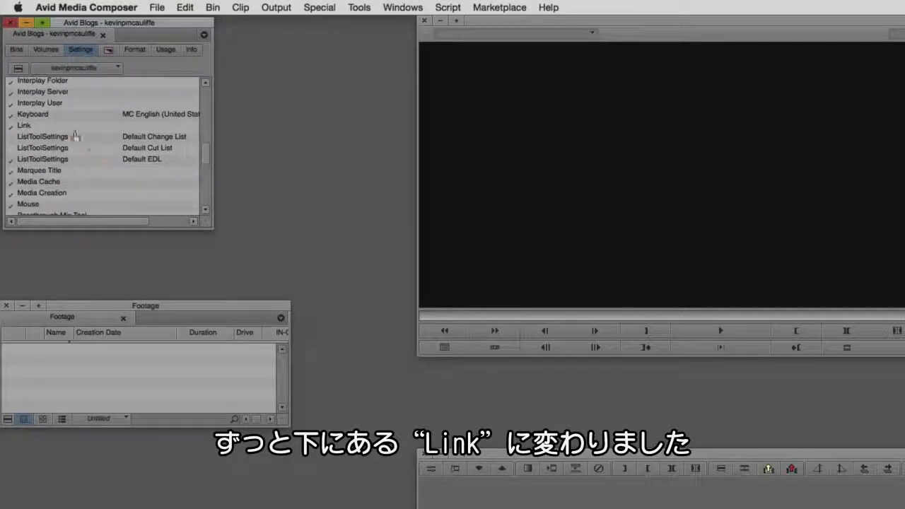
left_click(28, 127)
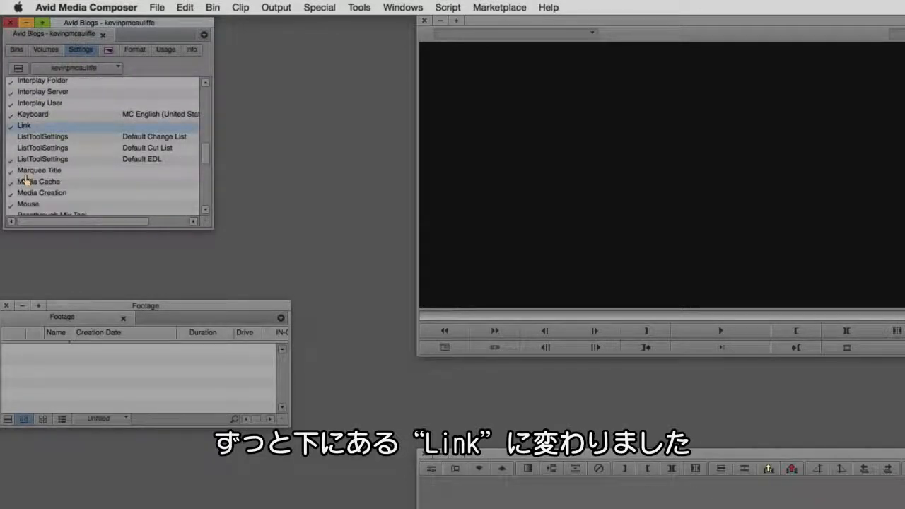
left_click(15, 50)
- Link the first four RED folders, YSC-FH100-56.RDC through YSC-FH101-45.RDC, into the Footage bin and enlarge the bin window
right_click(113, 375)
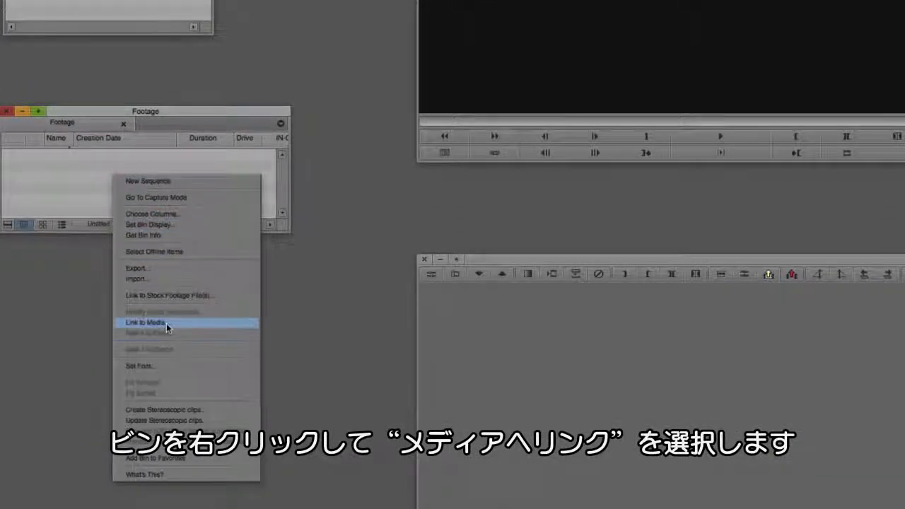
left_click(166, 323)
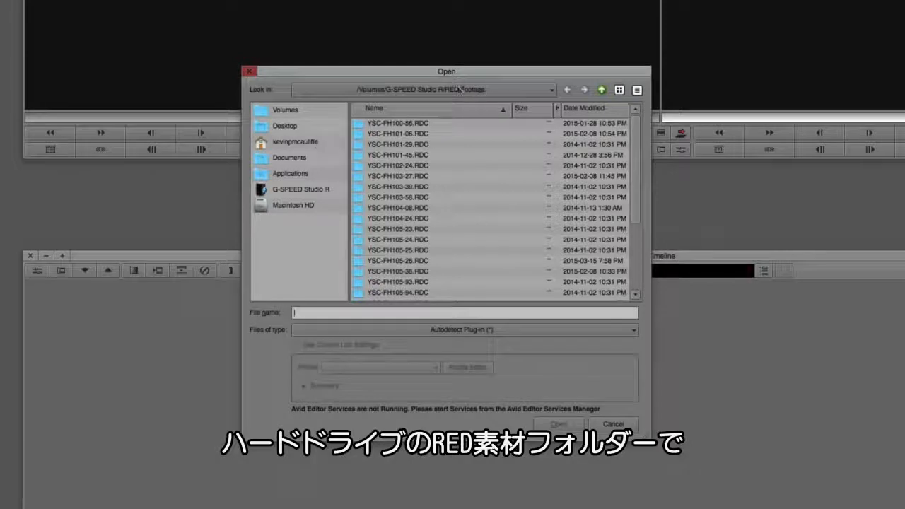
left_click(442, 123)
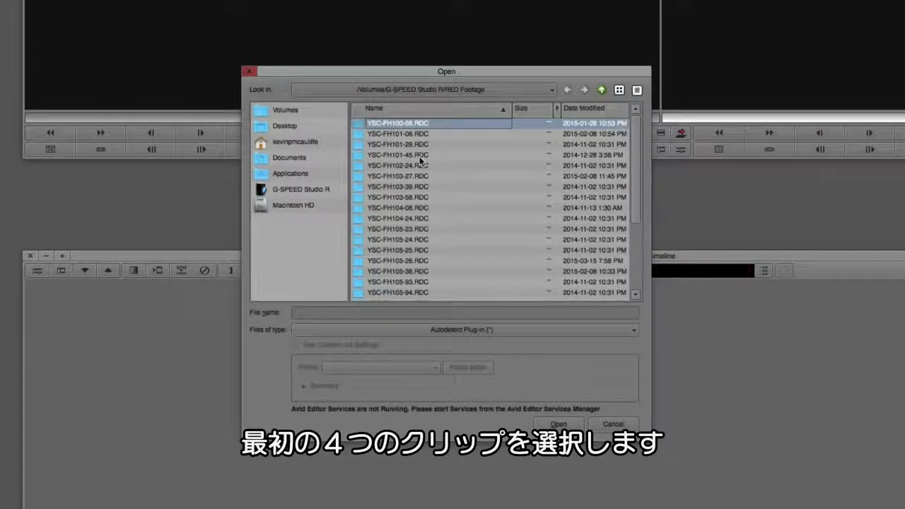
left_click(420, 155, "shift")
left_click(556, 424)
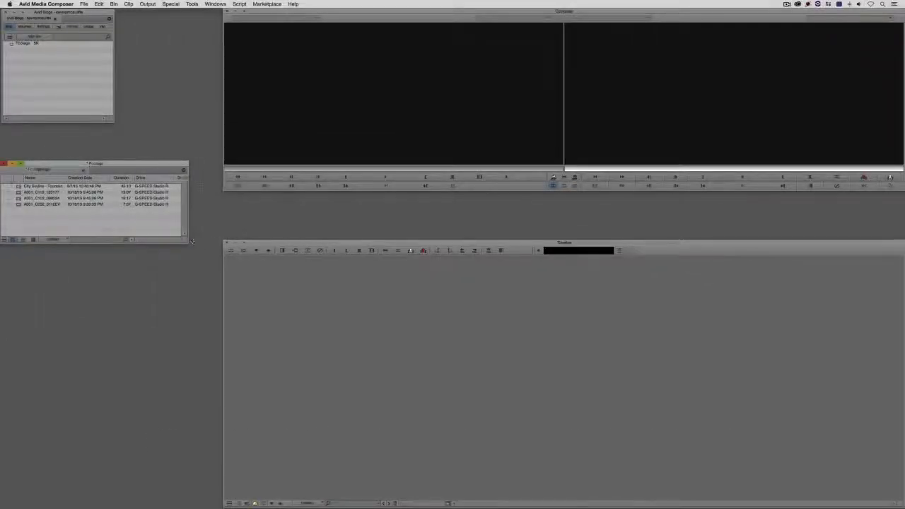
left_click_drag(193, 241, 212, 253)
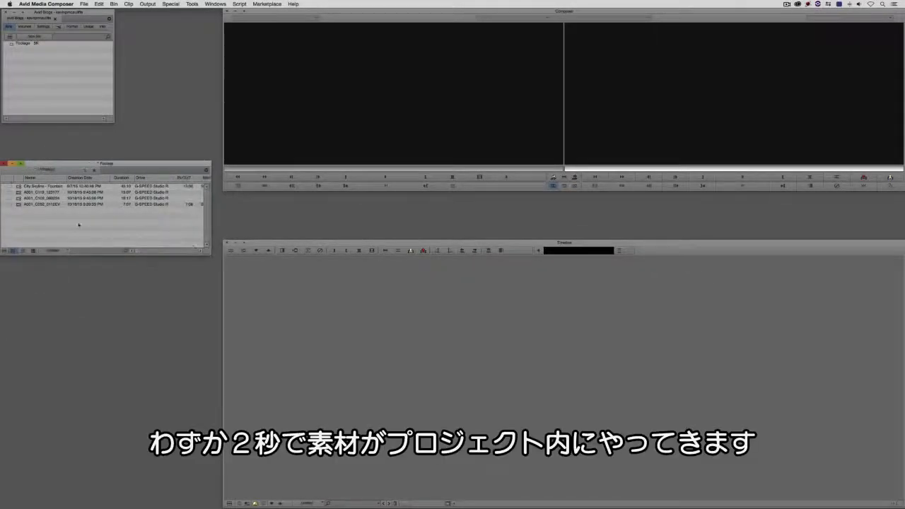
- Load clip A001_C052_0112EV into the source monitor and scrub through it to examine its picture
double_click(19, 204)
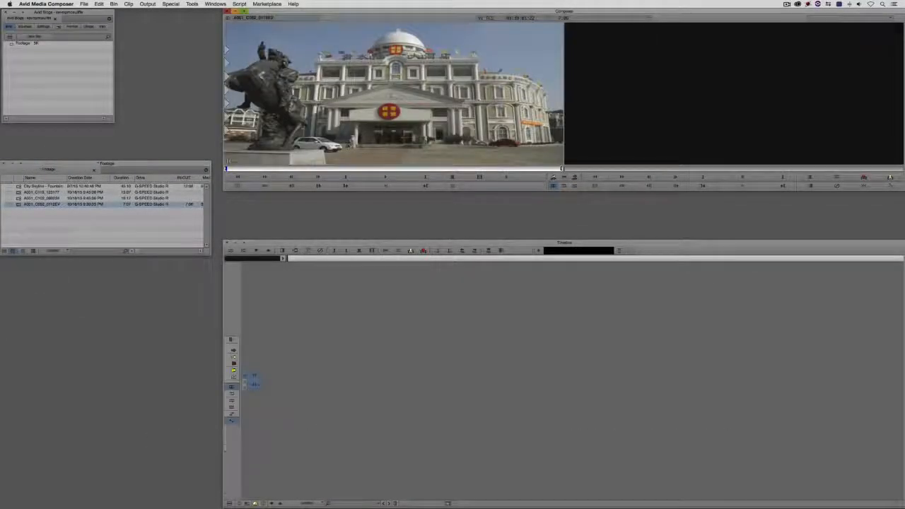
left_click_drag(304, 170, 563, 176)
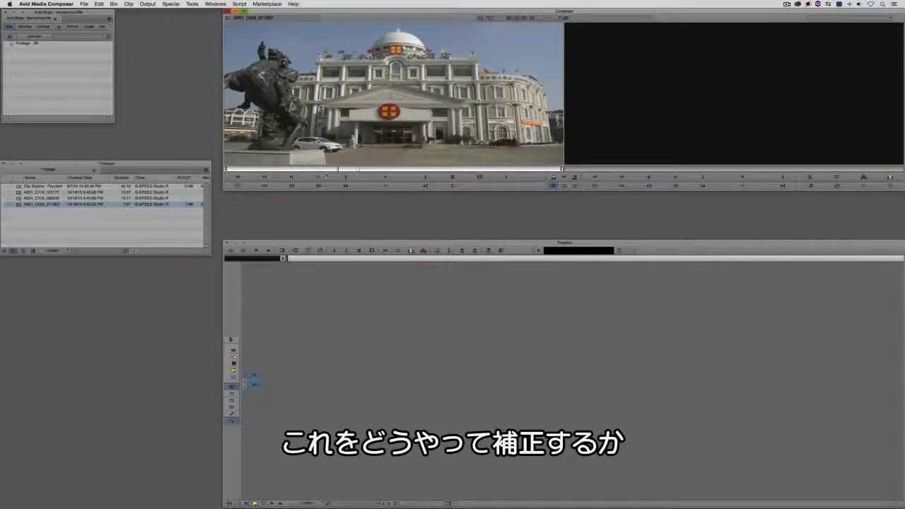
left_click_drag(263, 177, 346, 178)
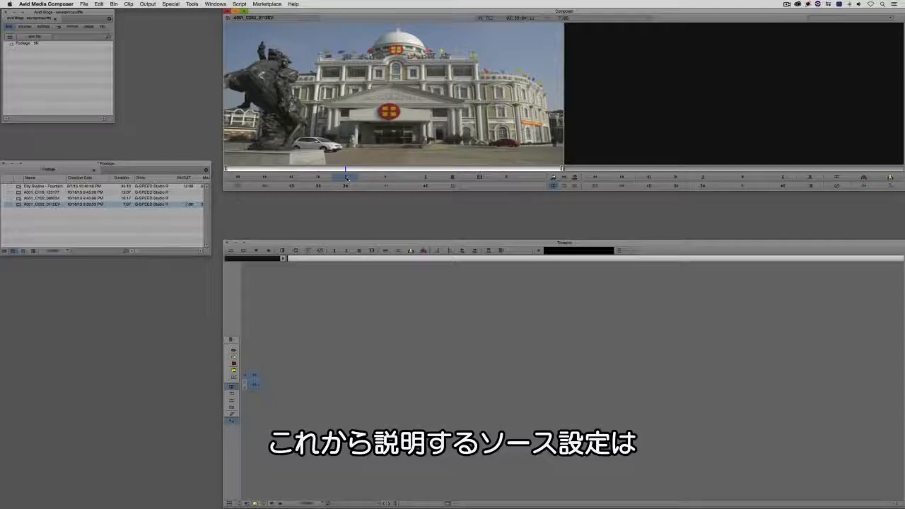
- Try exposure 1.49, brightness -2.58, contrast 0.35 and saturation 2.20 in the clip's linked plug-in source settings, and discard them
right_click(18, 204)
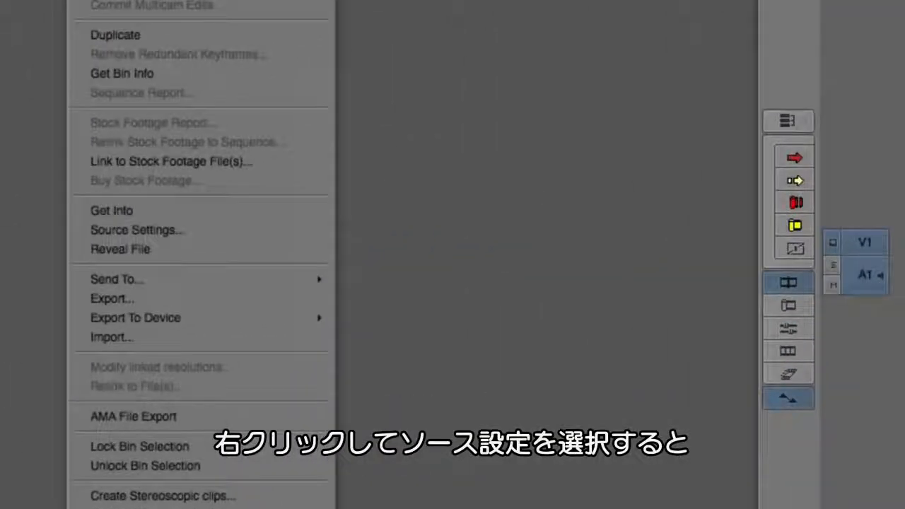
left_click(216, 230)
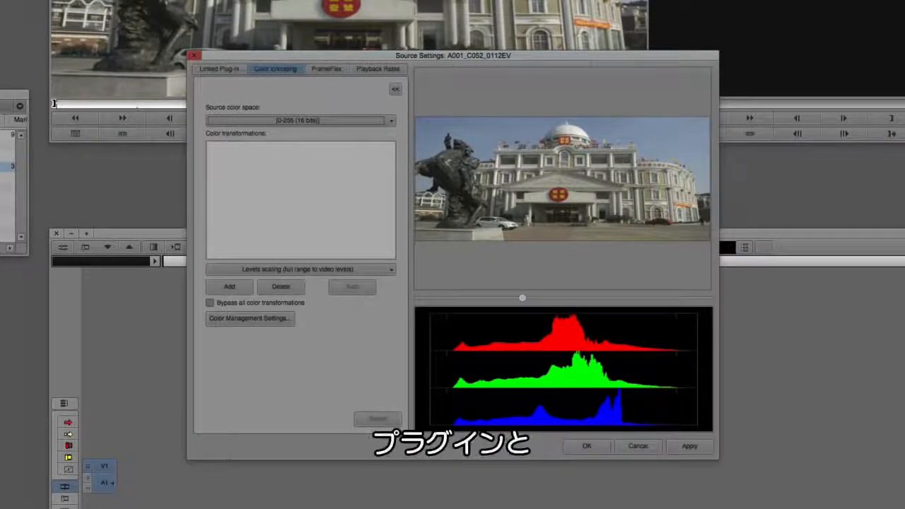
left_click(200, 69)
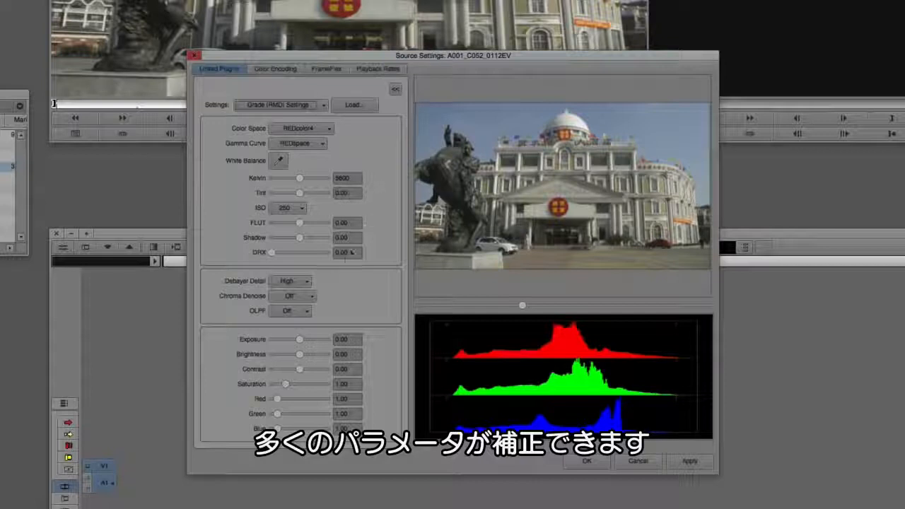
left_click_drag(299, 343, 301, 384)
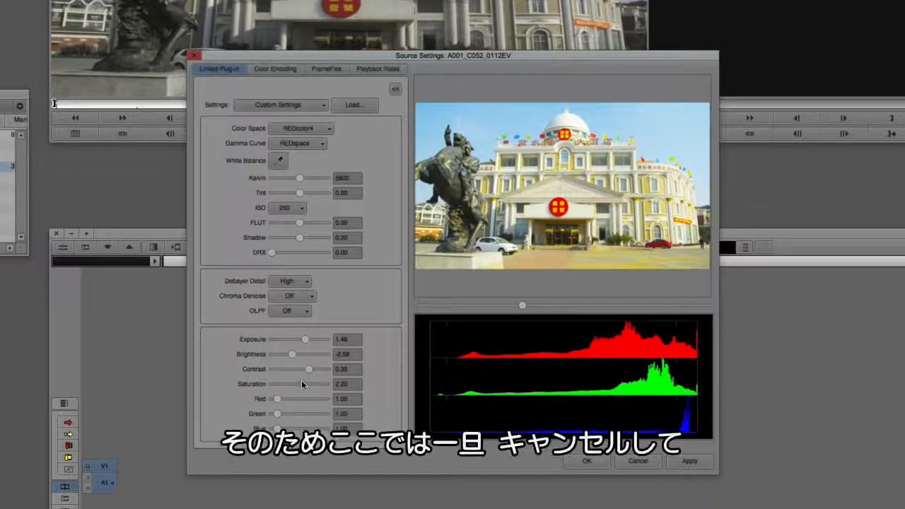
left_click(638, 460)
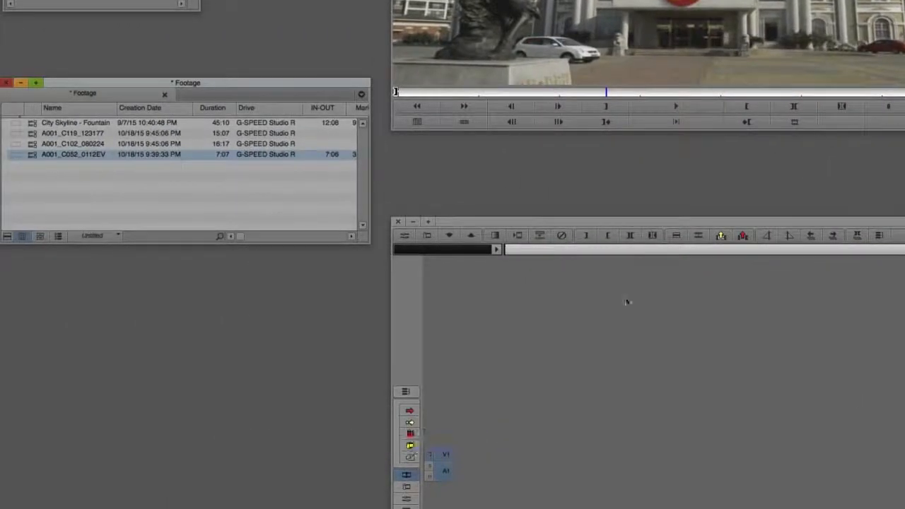
- Review the linked plug-in source settings of clip A001_C052_0112EV and close them without changes
right_click(31, 154)
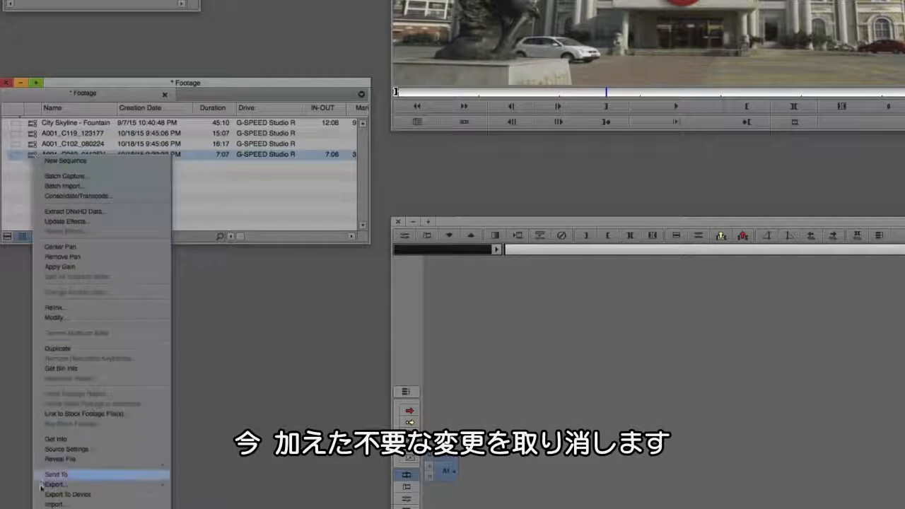
left_click(59, 449)
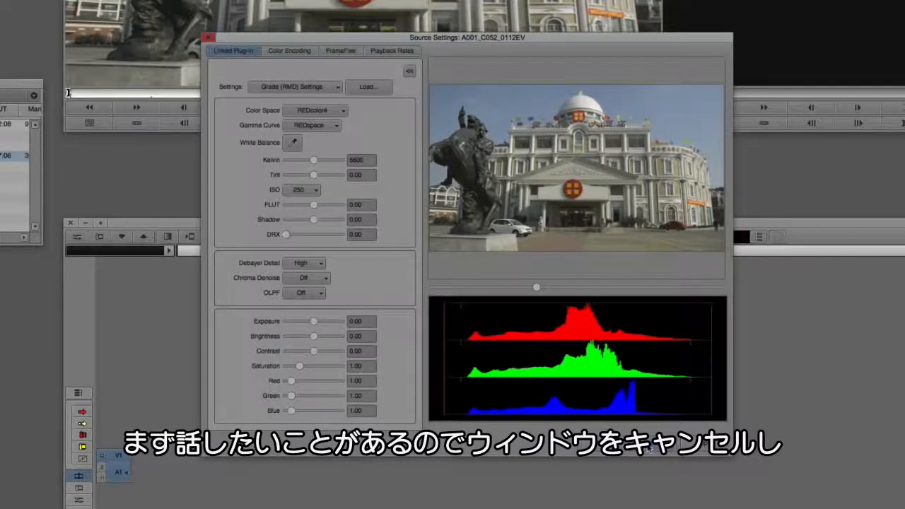
left_click(652, 445)
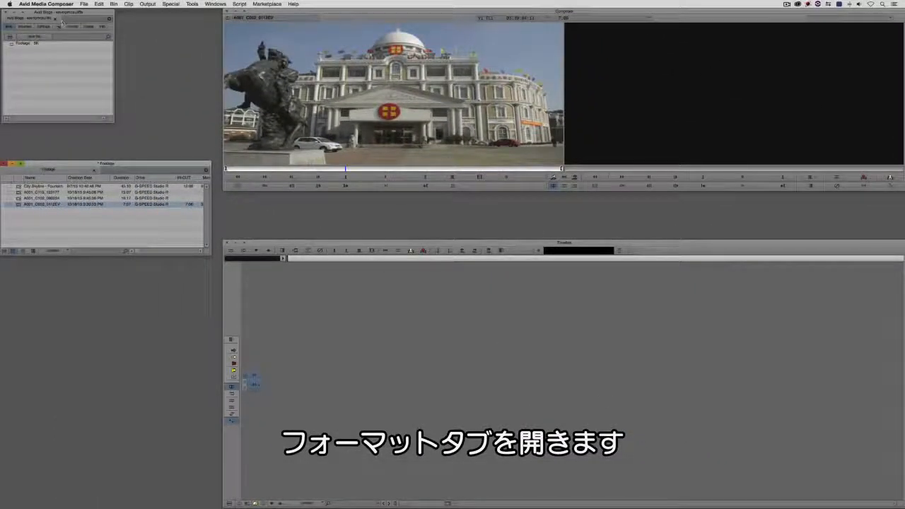
- Show the project's format settings and switch the Footage bin to the Link To view
left_click(72, 26)
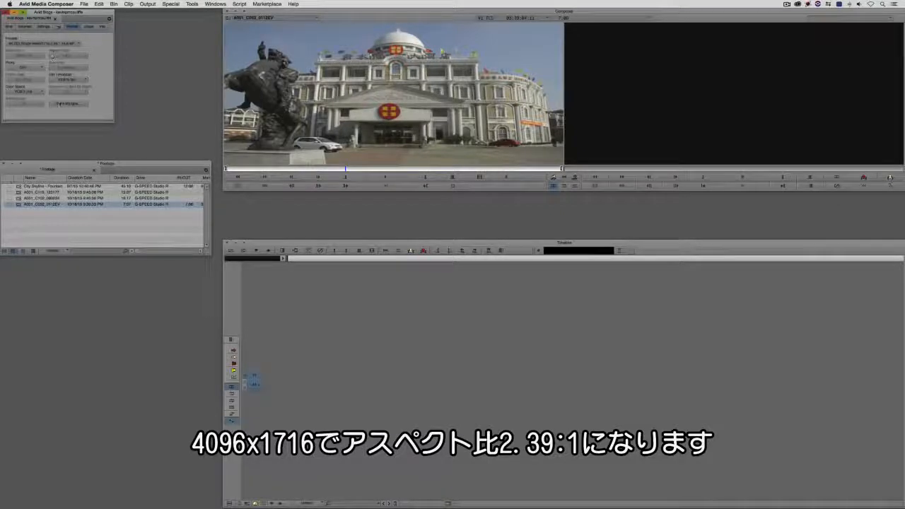
left_click(59, 251)
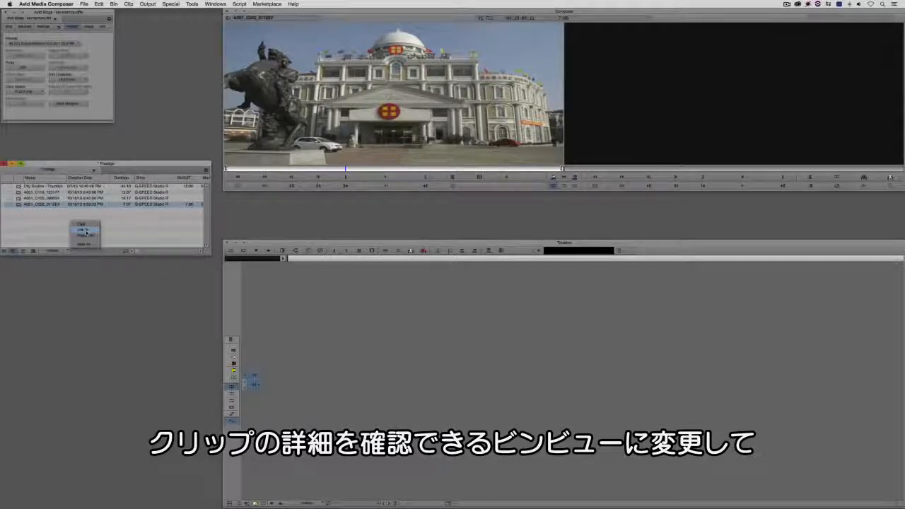
left_click(87, 232)
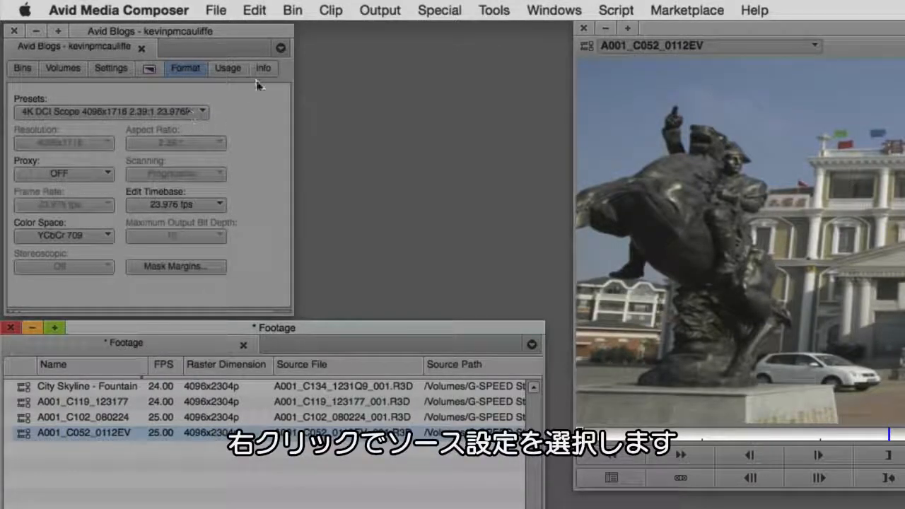
- In A001_C052_0112EV's source settings, set the FrameFlex frame aspect ratio to custom 2.39:1 and move the frame down to Y -7.03
right_click(25, 433)
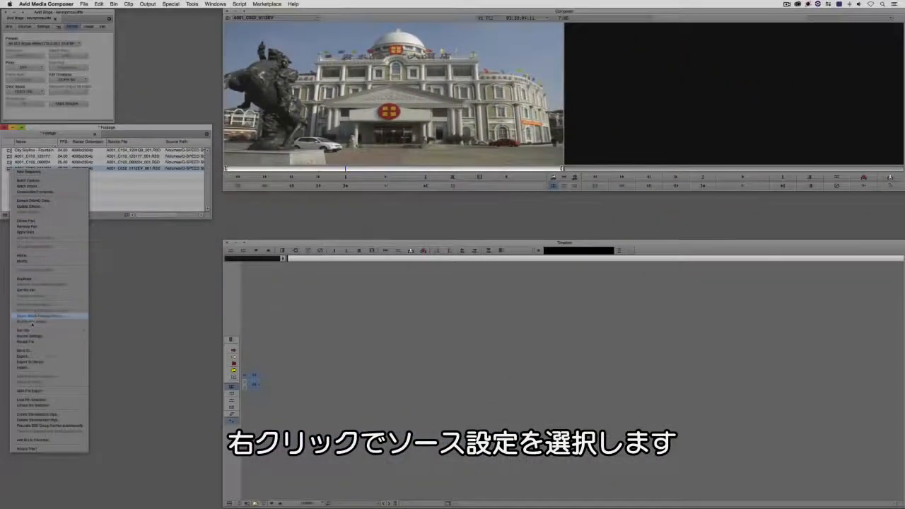
left_click(57, 449)
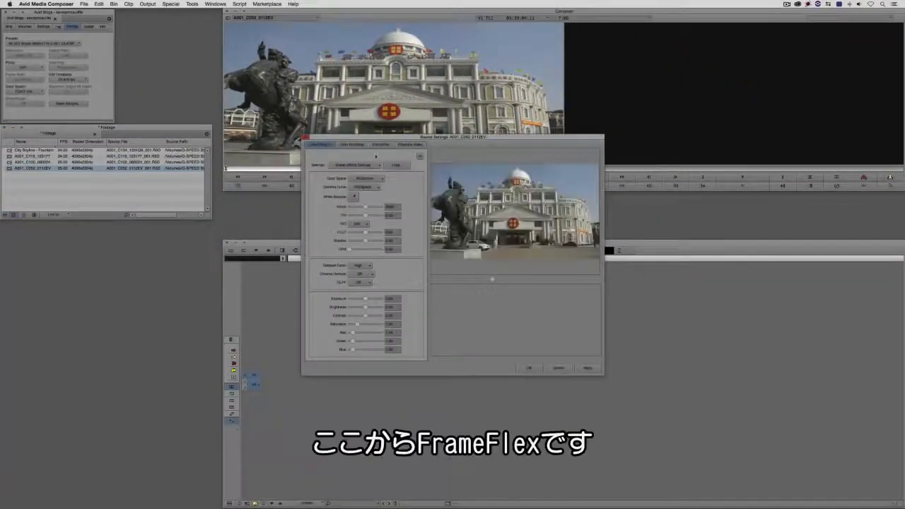
left_click(375, 144)
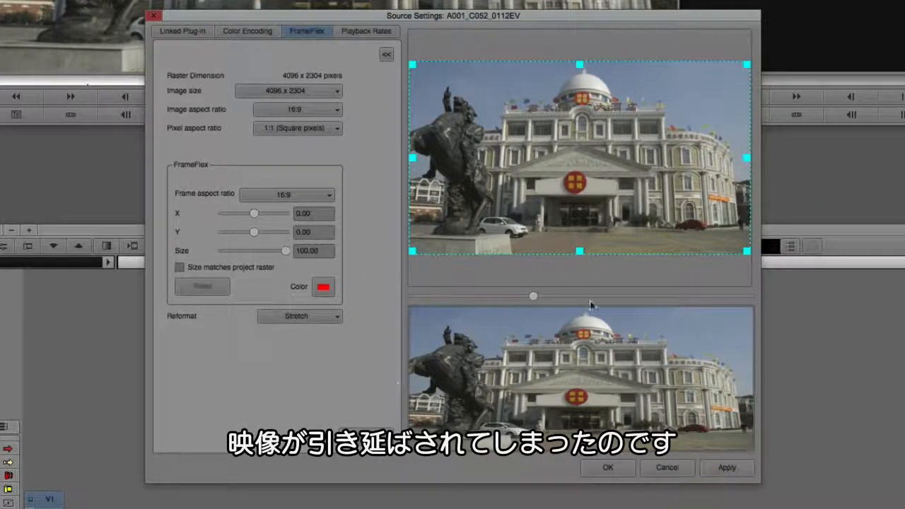
left_click(305, 193)
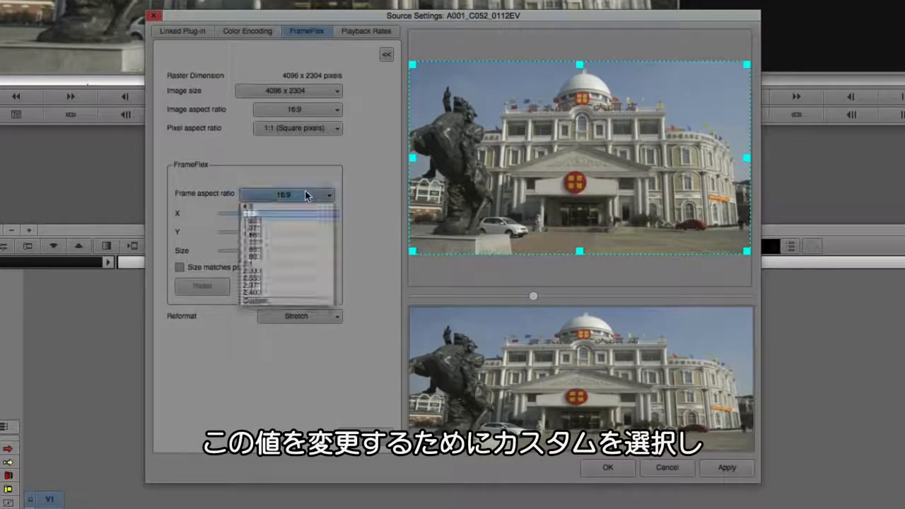
left_click(284, 302)
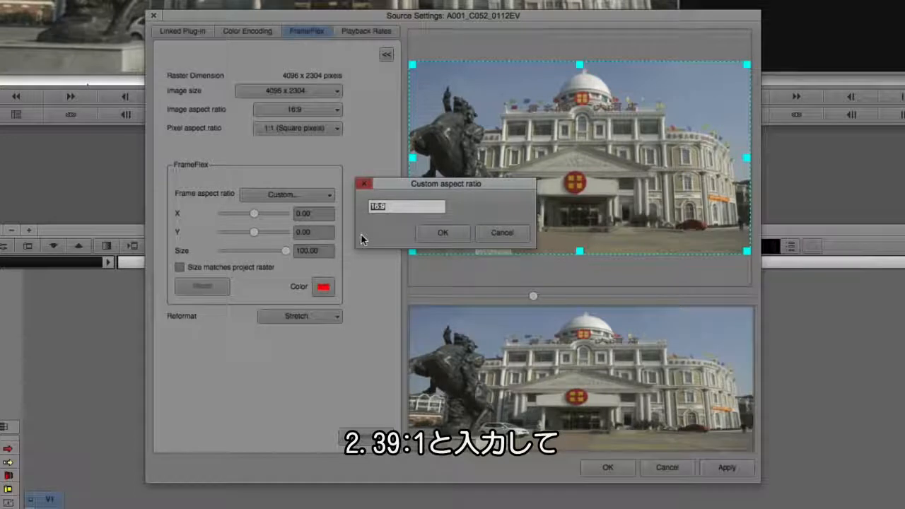
type("2.39")
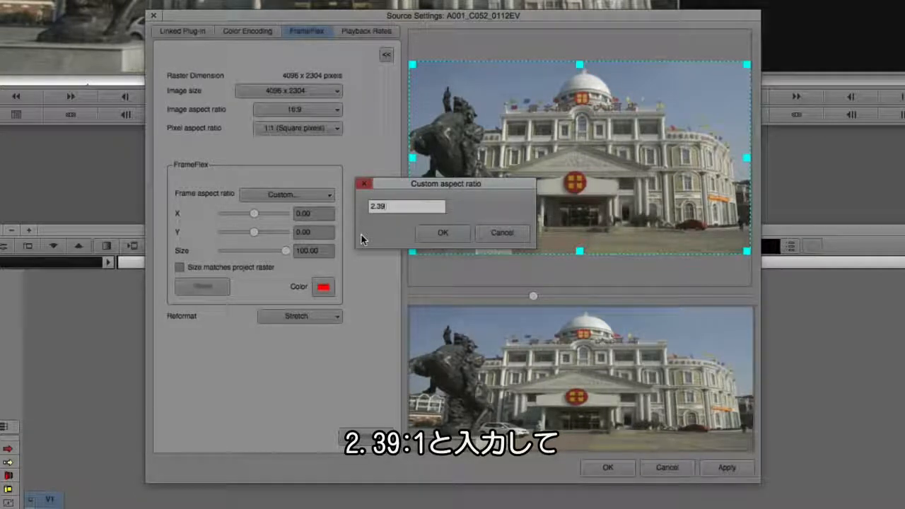
type(":1")
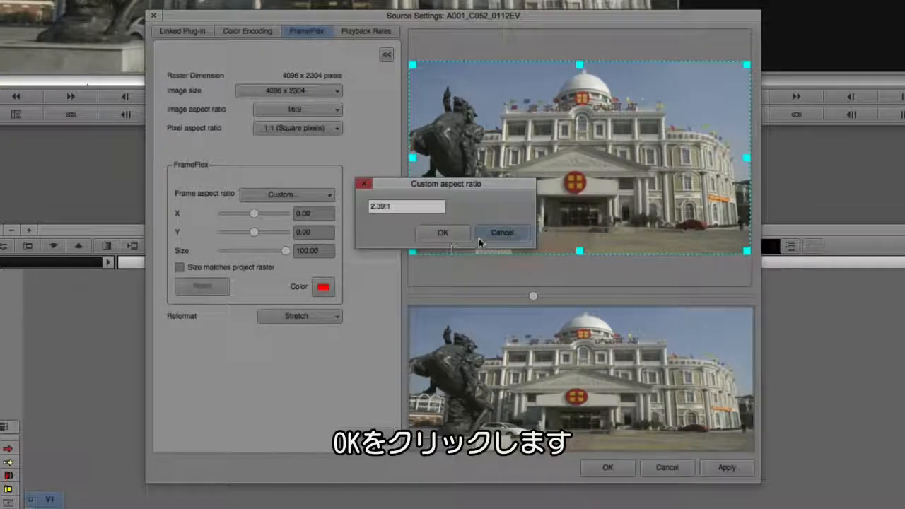
left_click(444, 233)
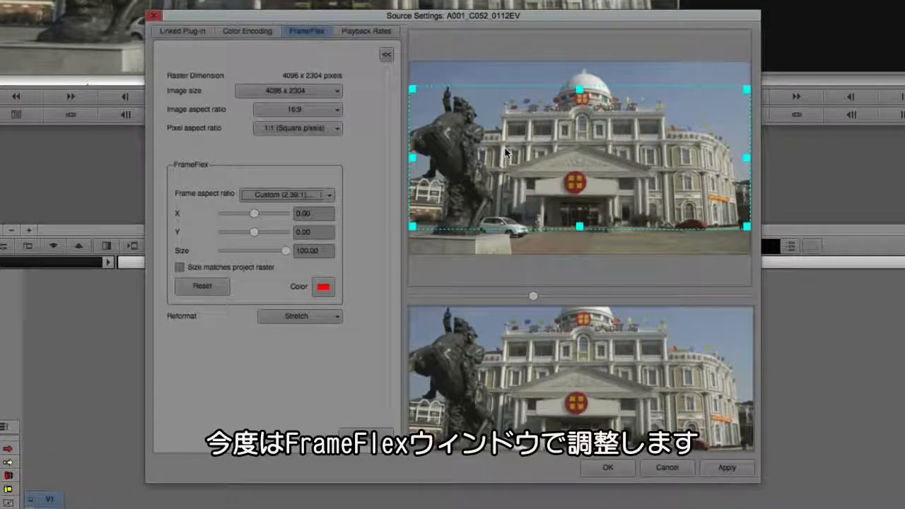
left_click_drag(506, 152, 504, 163)
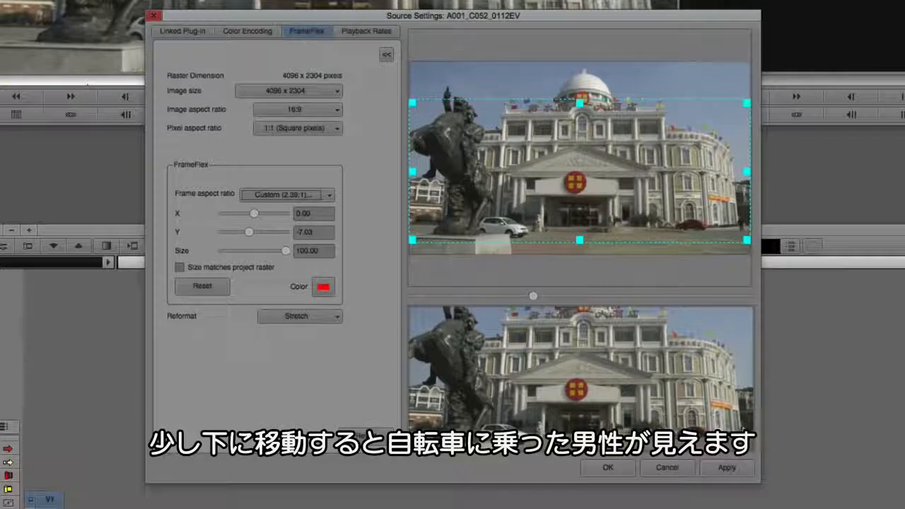
- Apply the FrameFlex reframing to clip A001_C052_0112EV and close its source settings
left_click(726, 470)
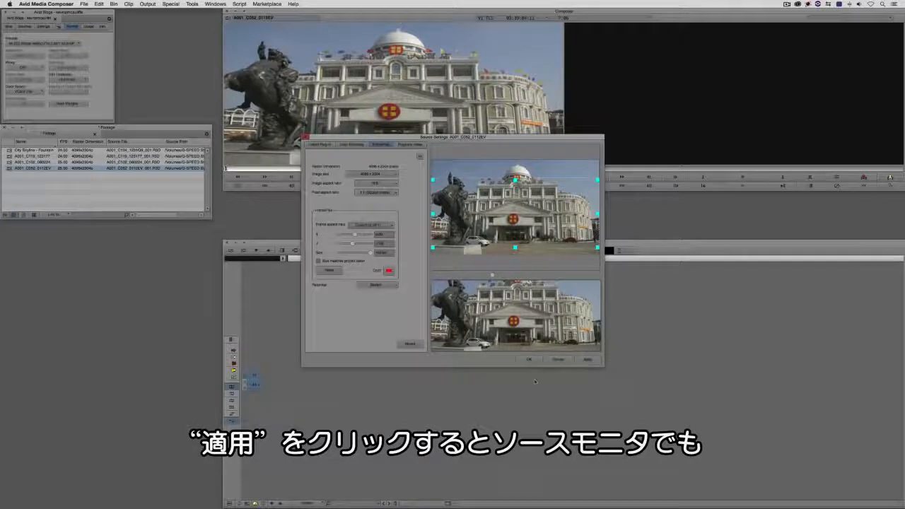
left_click(586, 360)
left_click(529, 359)
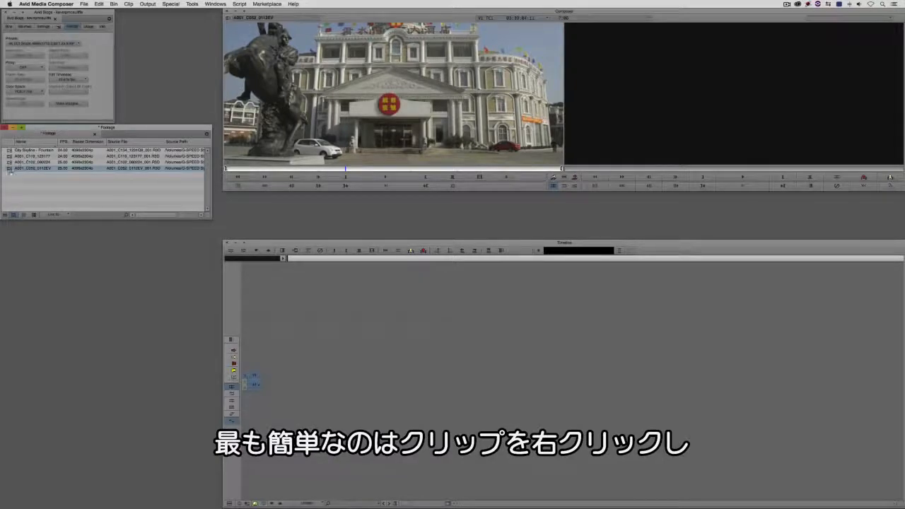
- Open Consolidate/Transcode for clip A001_C052_0112EV, choose Transcode and set G-SPEED Studio R as the target drive
right_click(10, 169)
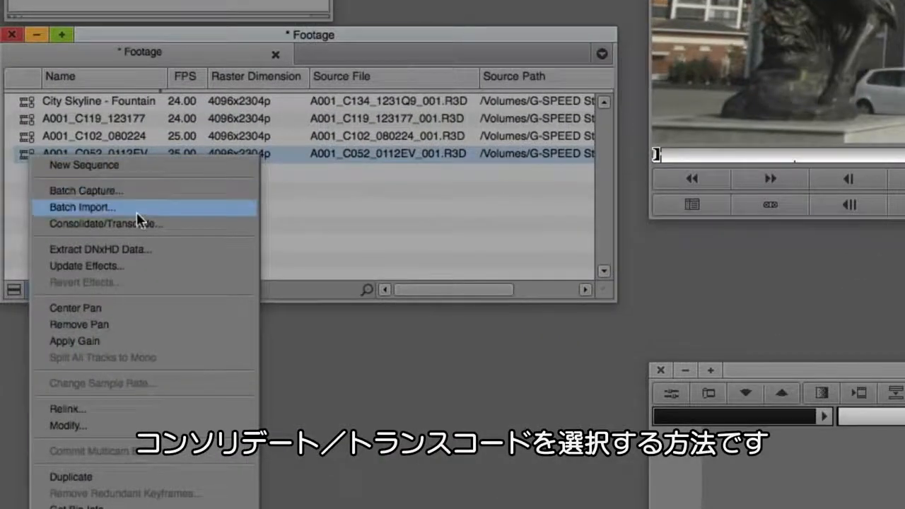
left_click(137, 218)
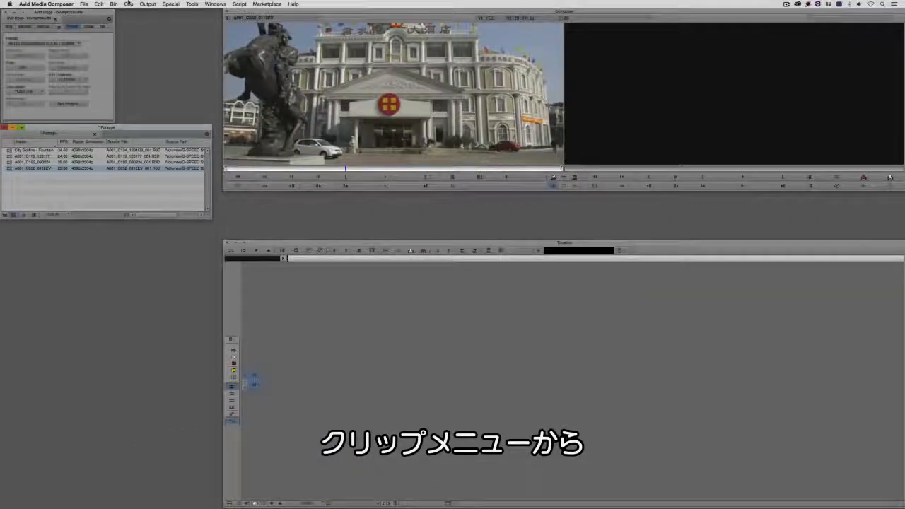
left_click(128, 4)
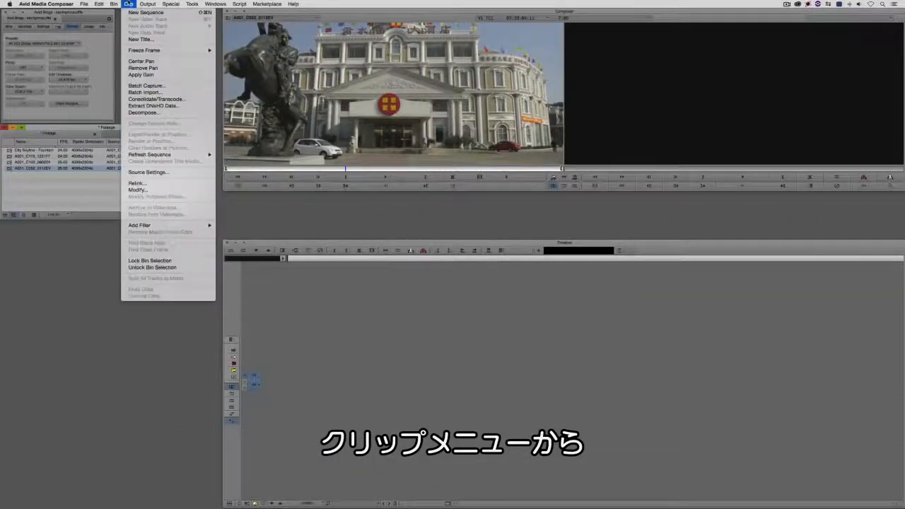
left_click(182, 99)
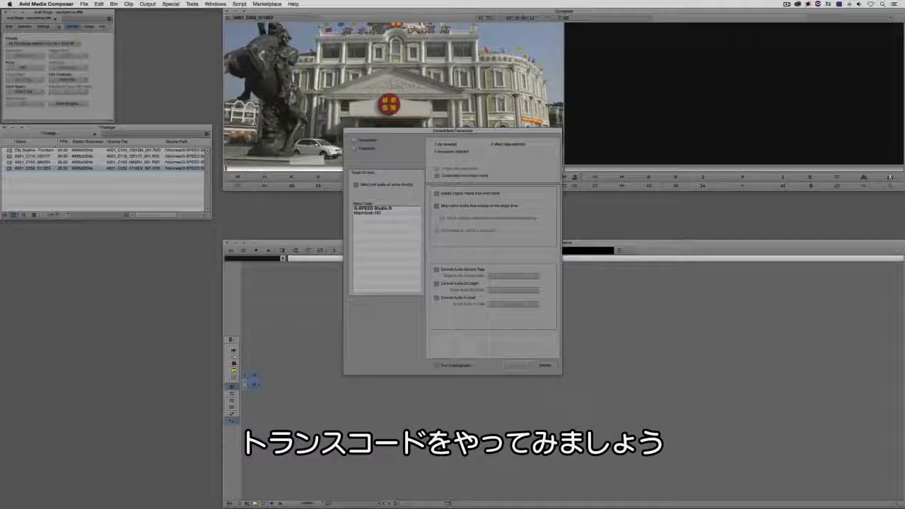
left_click(356, 149)
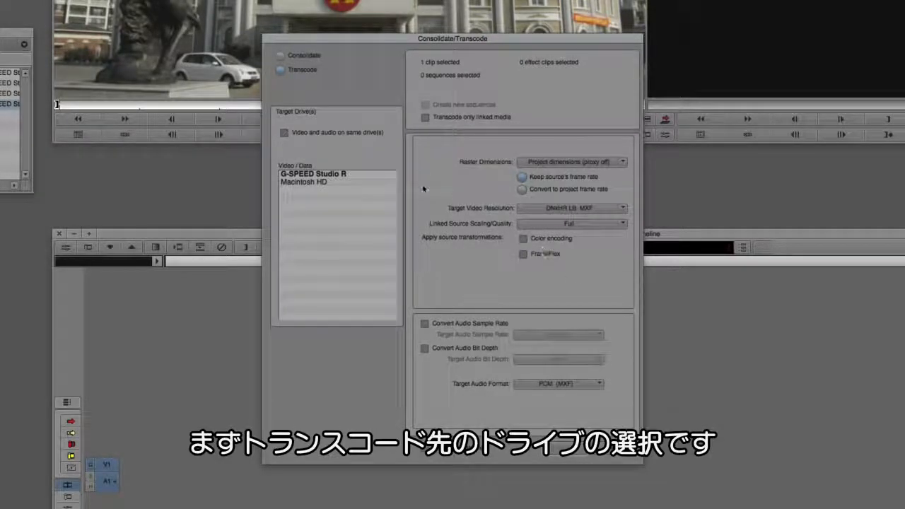
left_click(346, 176)
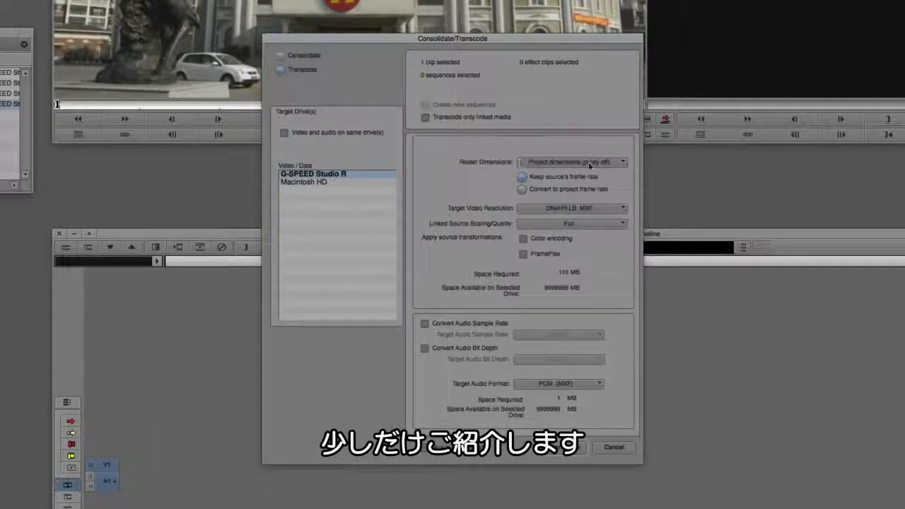
- Review the raster, resolution and scaling choices, keep project dimensions (proxy off), DNxHR LB MXF and Full quality, and start the transcode
left_click(623, 162)
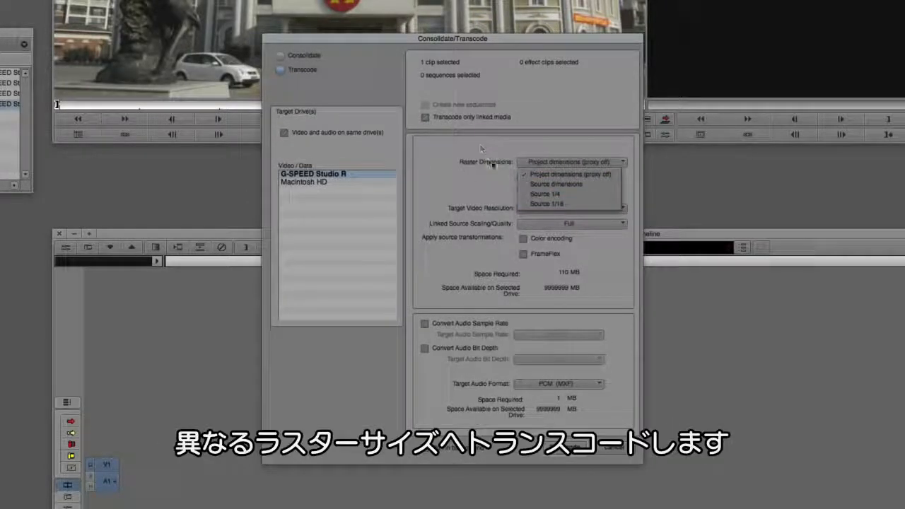
left_click(476, 170)
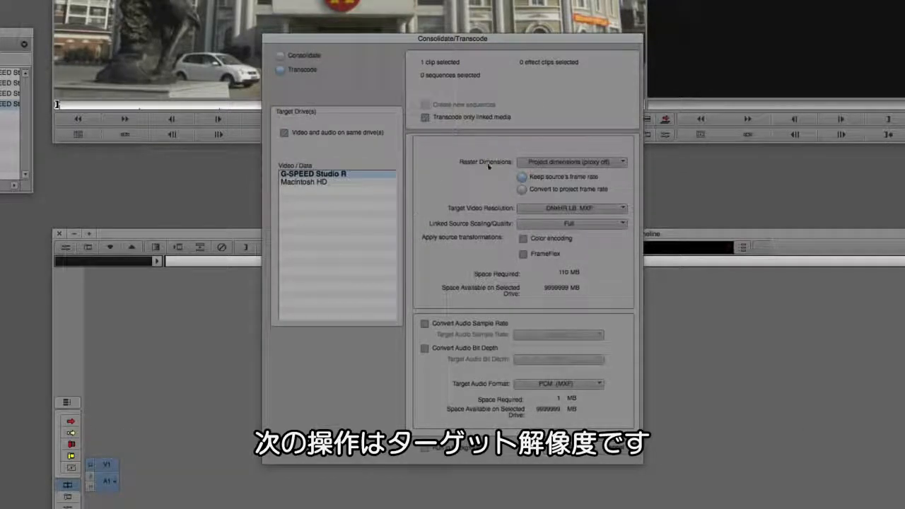
left_click(623, 205)
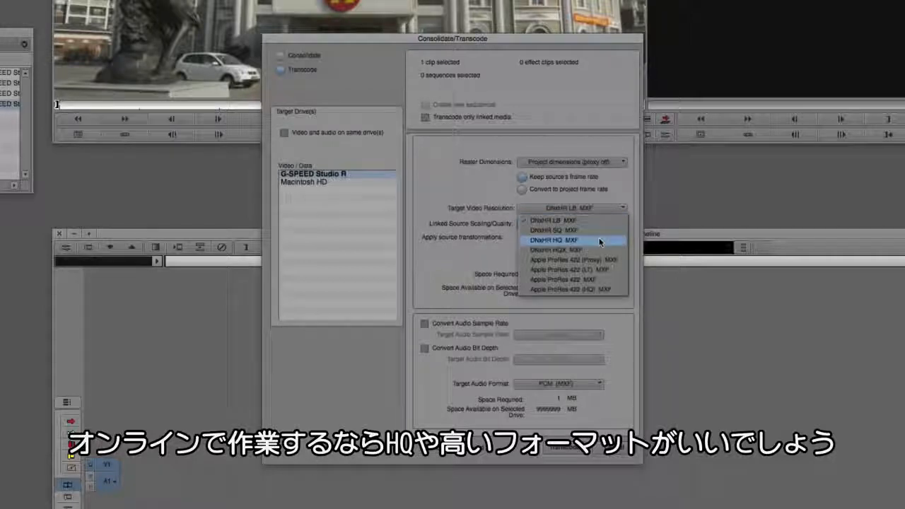
left_click(463, 206)
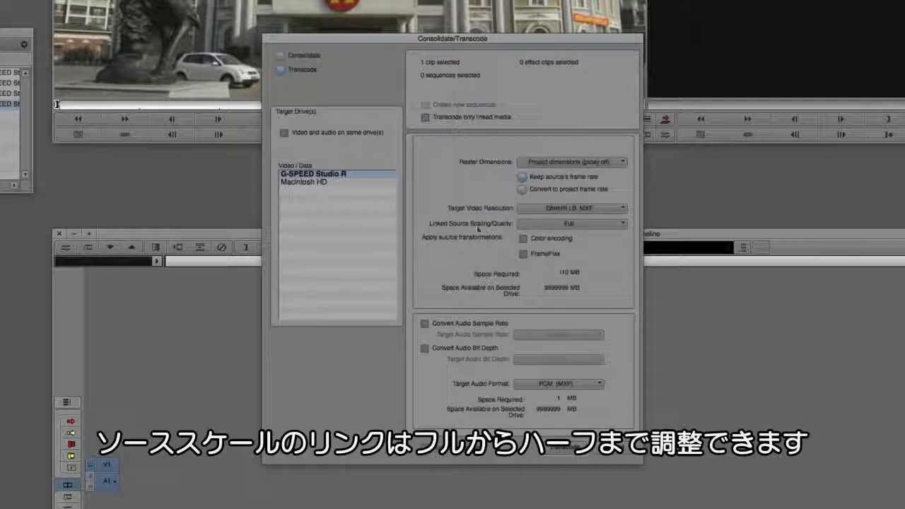
left_click(580, 226)
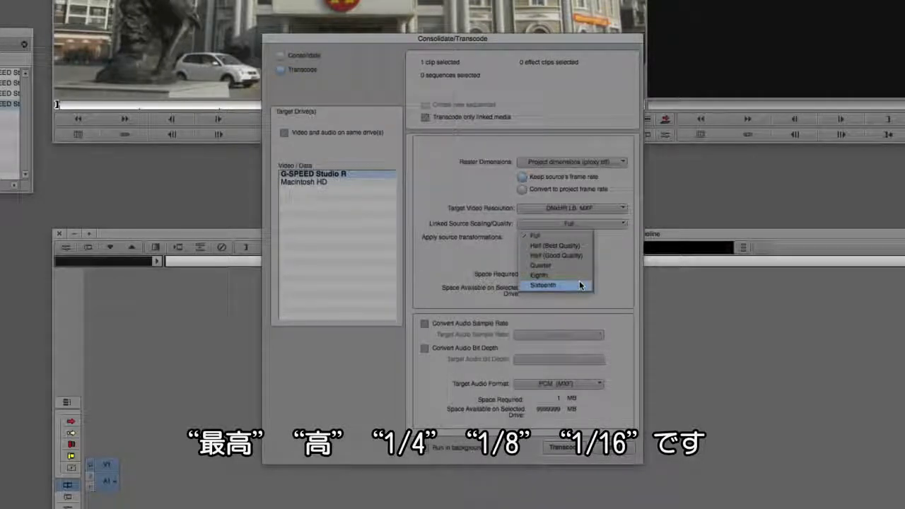
left_click(617, 275)
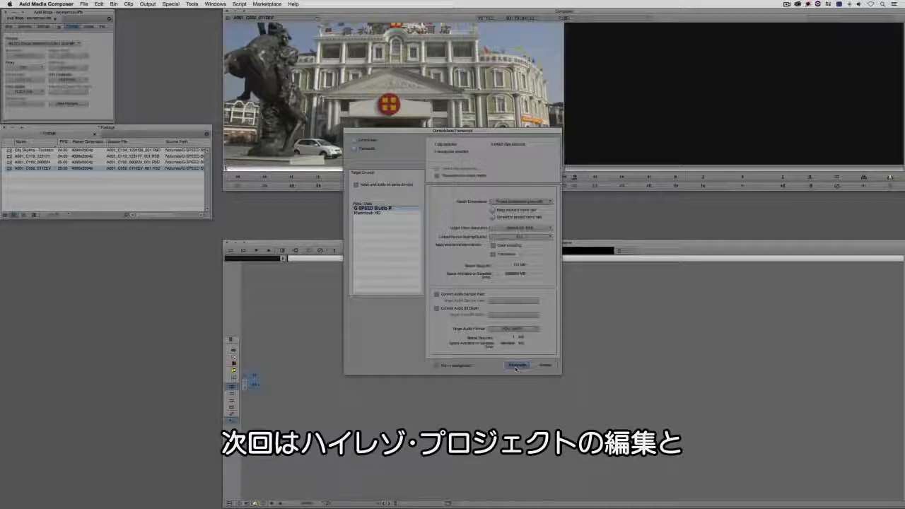
left_click(515, 368)
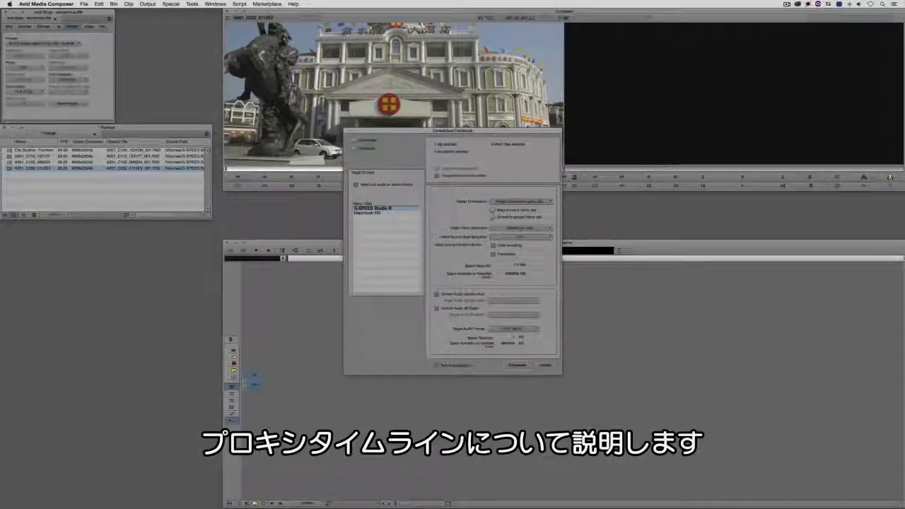